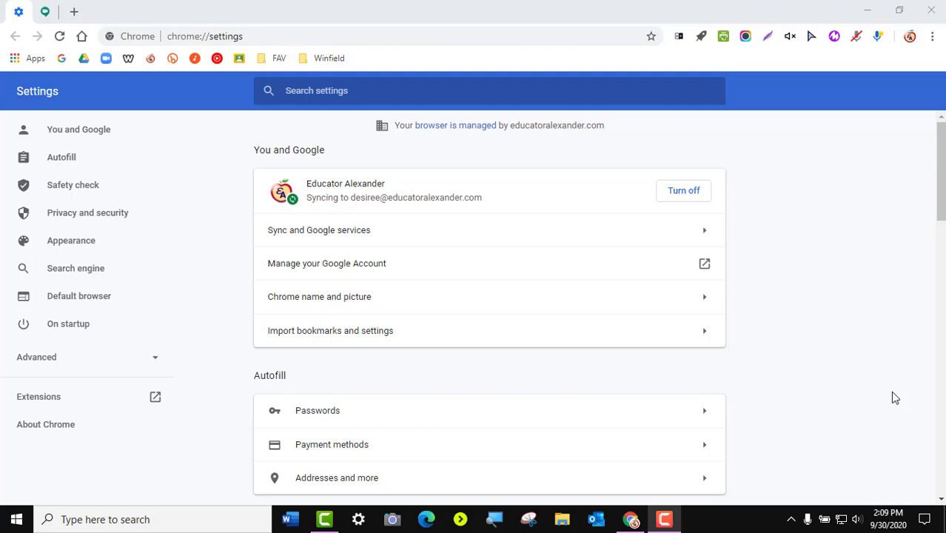
- Join the meeting listed for 7:15 PM in Google Meet and check its in-call options for background blur
{"action": "left_click", "coordinate": [45, 12]}
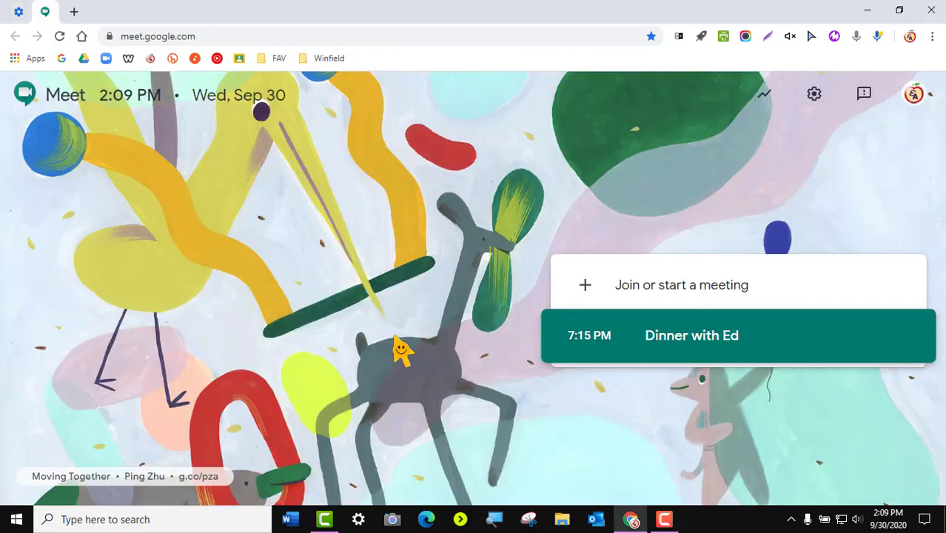
{"action": "left_click", "coordinate": [696, 340]}
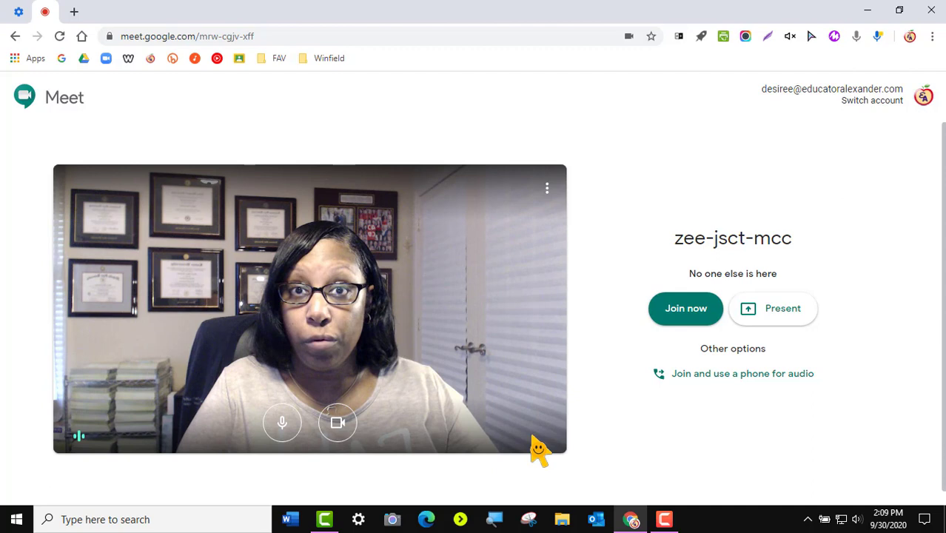
{"action": "left_click", "coordinate": [675, 315]}
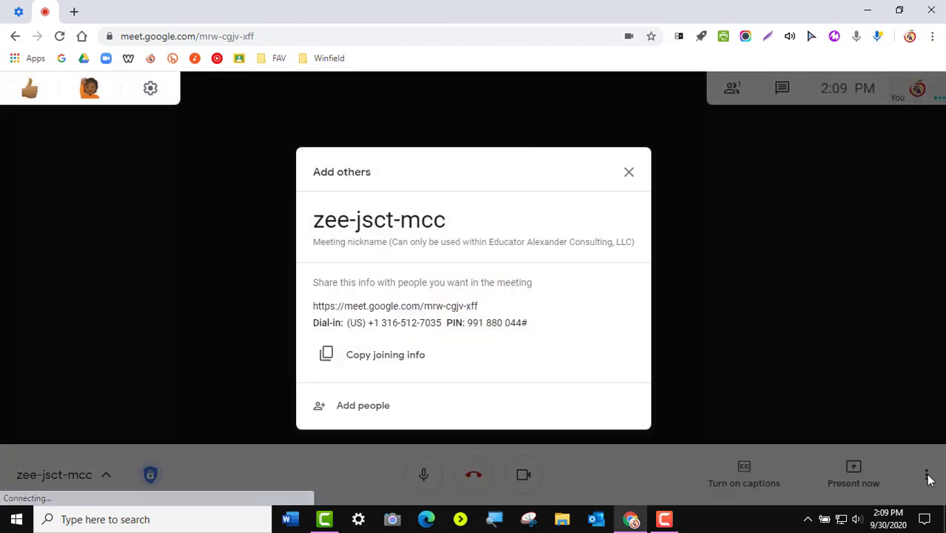
{"action": "left_click", "coordinate": [927, 475]}
{"action": "left_click", "coordinate": [926, 476]}
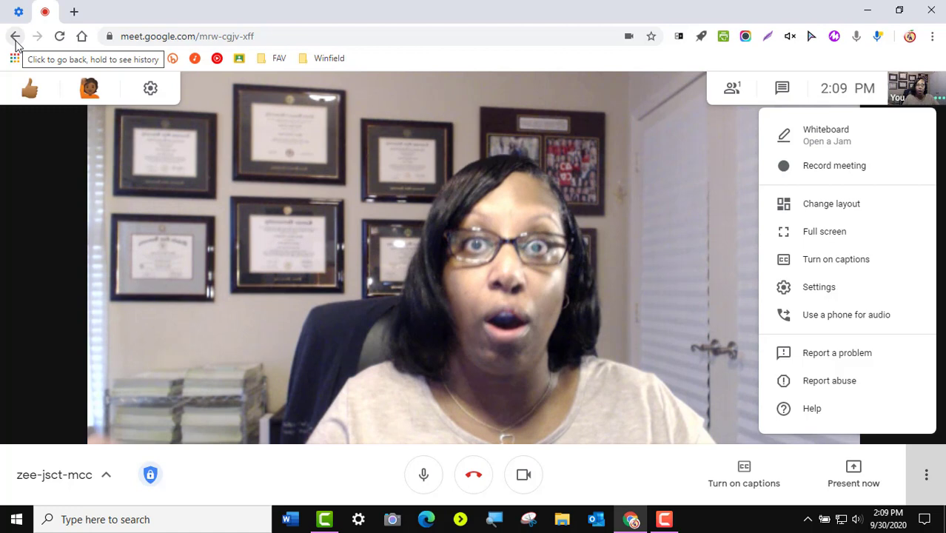
- Leave the meeting and look through Chrome's advanced settings for the hardware acceleration option under System
{"action": "left_click", "coordinate": [14, 36]}
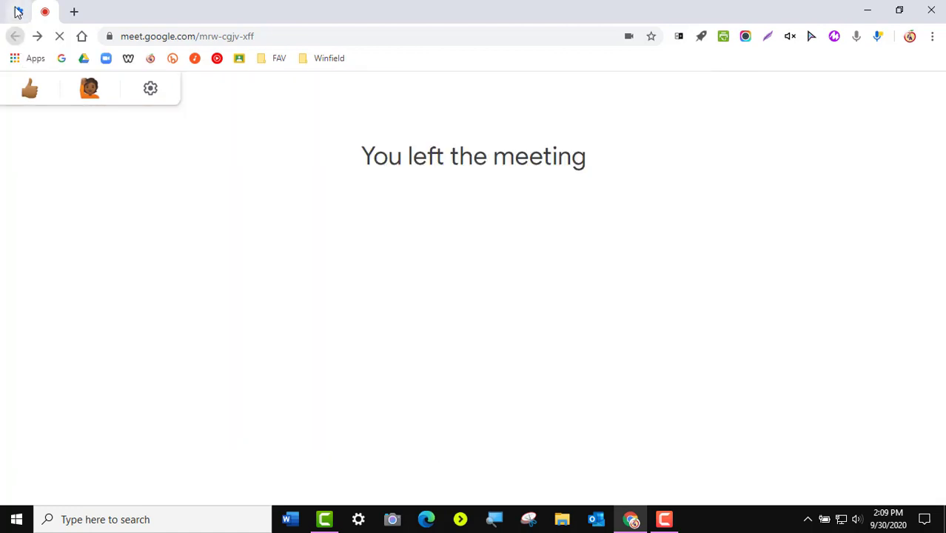
{"action": "left_click", "coordinate": [18, 12]}
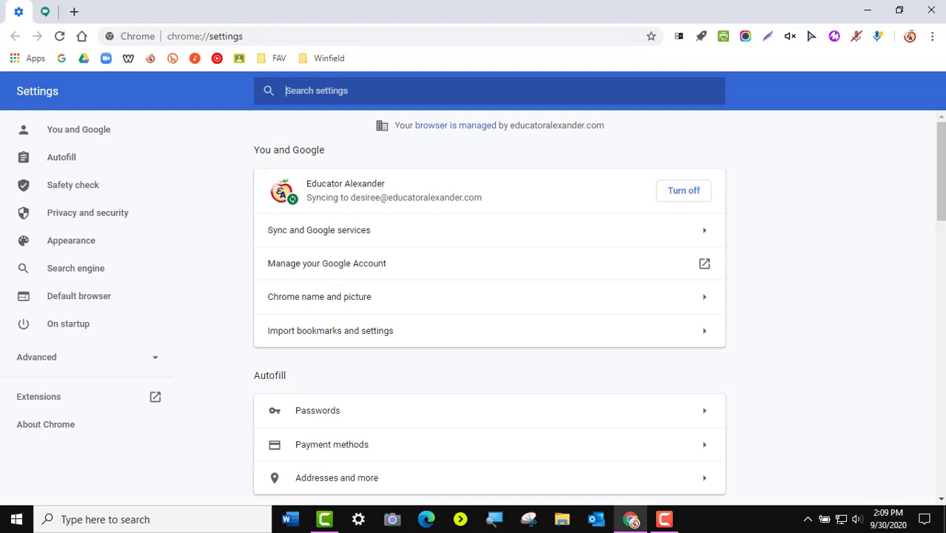
{"action": "left_click", "coordinate": [932, 39]}
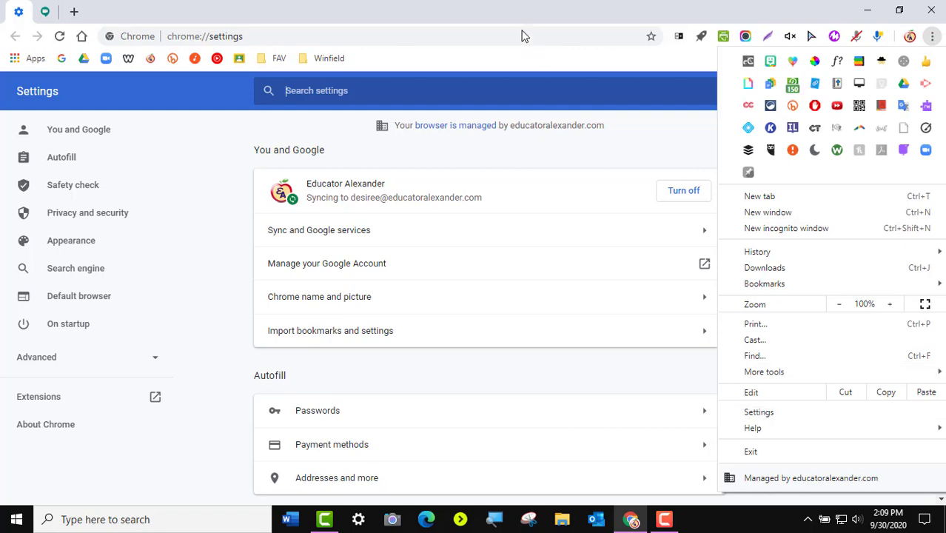
{"action": "left_click", "coordinate": [495, 31]}
{"action": "scroll", "coordinate": [525, 300], "scroll_direction": "down", "scroll_amount": 12}
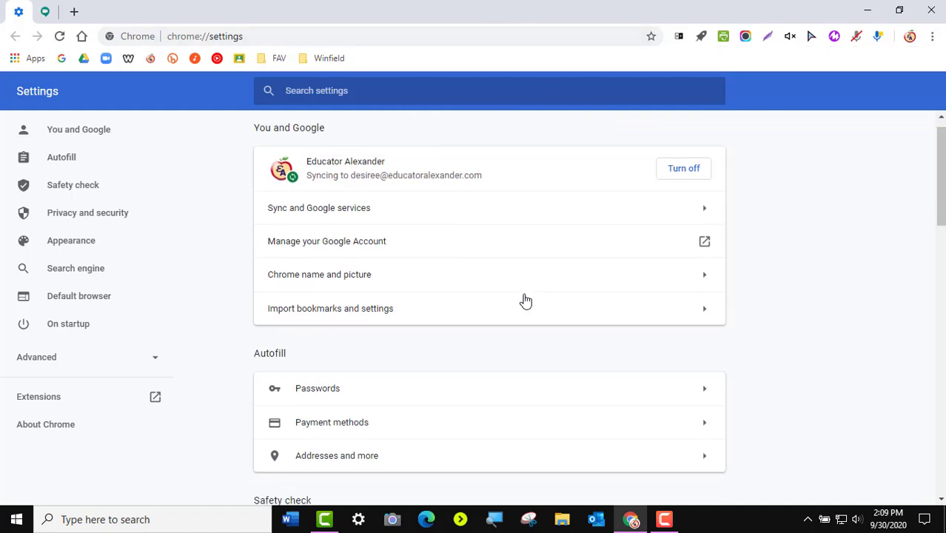
{"action": "scroll", "coordinate": [525, 300], "scroll_direction": "down", "scroll_amount": 2}
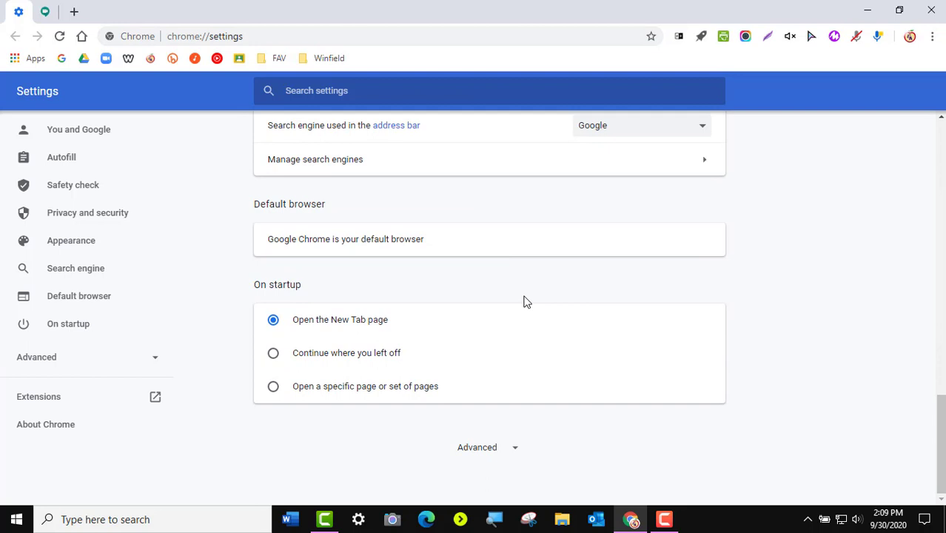
{"action": "left_click", "coordinate": [472, 449]}
{"action": "scroll", "coordinate": [472, 449], "scroll_direction": "down", "scroll_amount": 8}
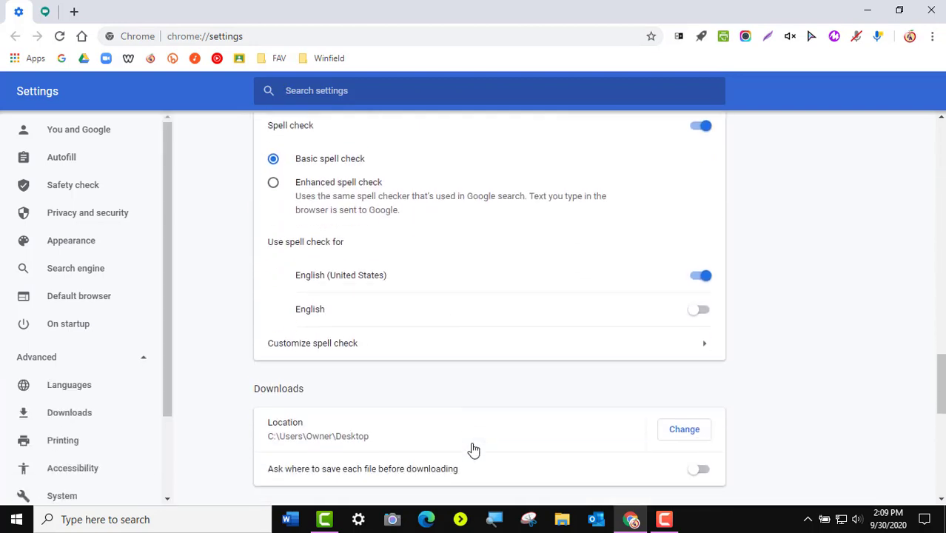
{"action": "scroll", "coordinate": [472, 448], "scroll_direction": "down", "scroll_amount": 5}
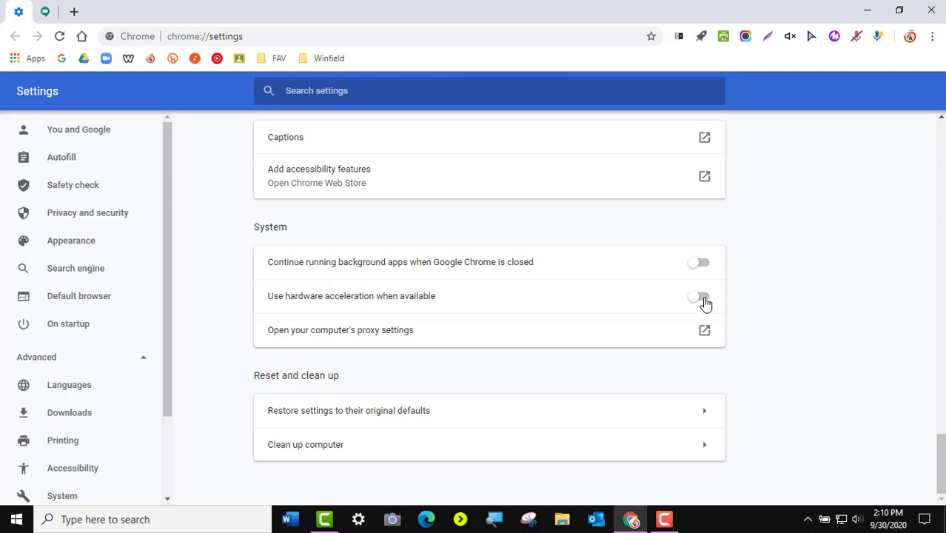
{"action": "scroll", "coordinate": [705, 303], "scroll_direction": "up", "scroll_amount": 7}
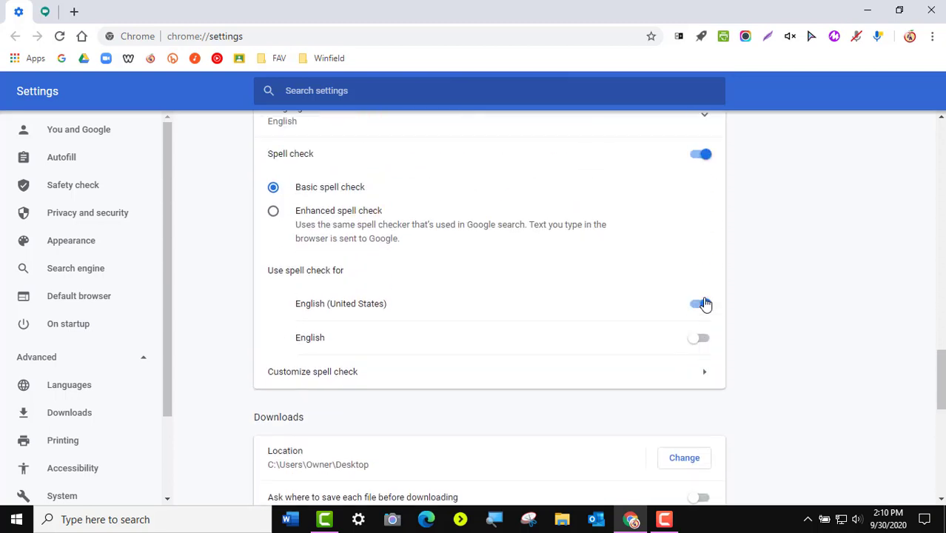
{"action": "scroll", "coordinate": [705, 304], "scroll_direction": "up", "scroll_amount": 6}
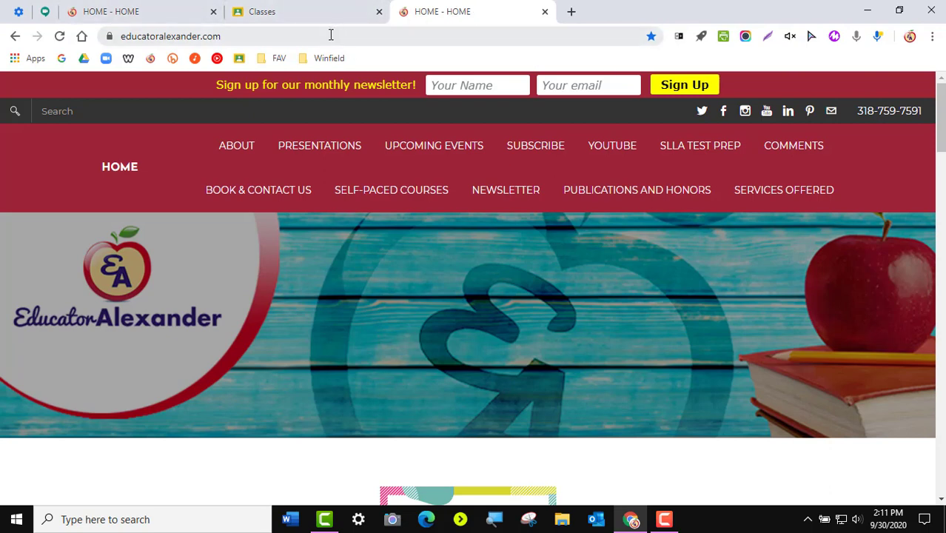
- Close the three extra website tabs, leaving only the Settings and Google Meet tabs open
{"action": "left_click", "coordinate": [214, 11]}
{"action": "left_click", "coordinate": [213, 11]}
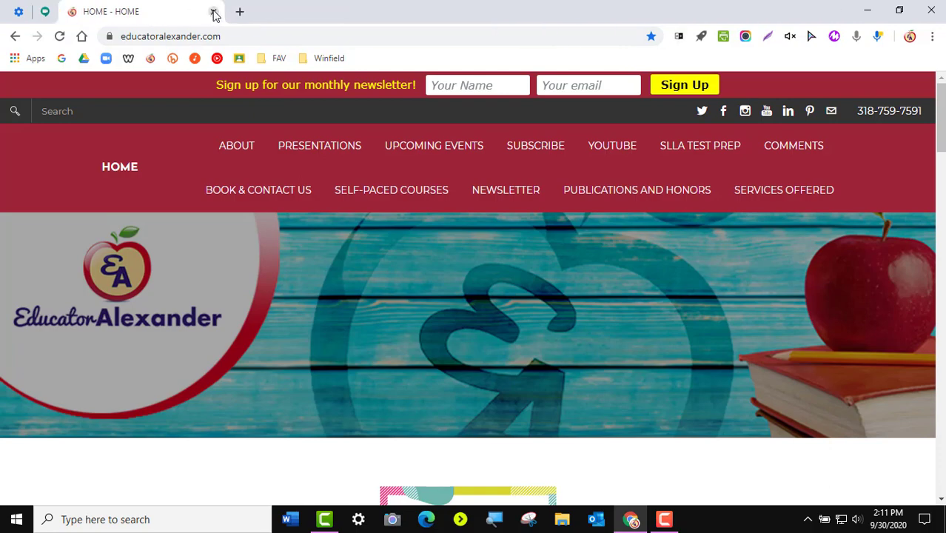
{"action": "left_click", "coordinate": [213, 11]}
- Turn on "Use hardware acceleration when available" in Chrome's System settings and relaunch the browser
{"action": "left_click", "coordinate": [19, 11]}
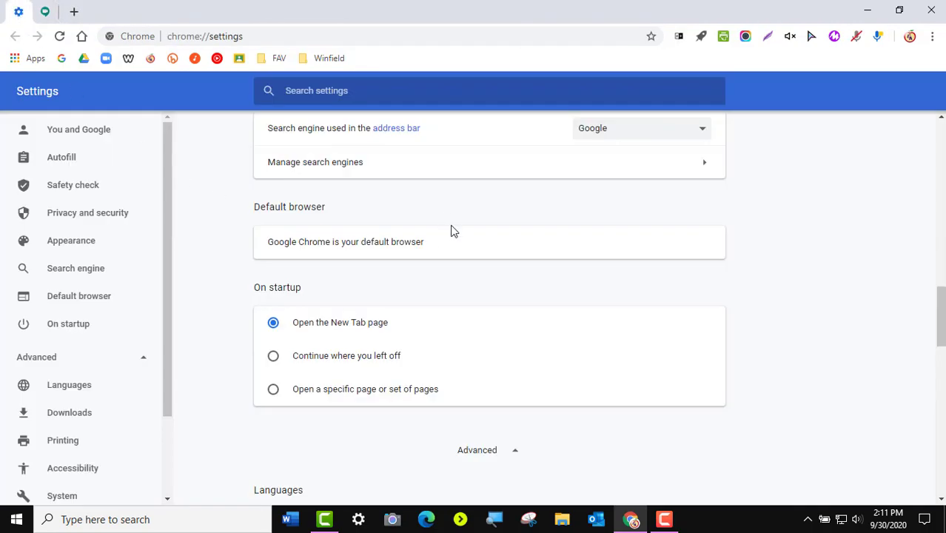
{"action": "scroll", "coordinate": [468, 273], "scroll_direction": "down", "scroll_amount": 10}
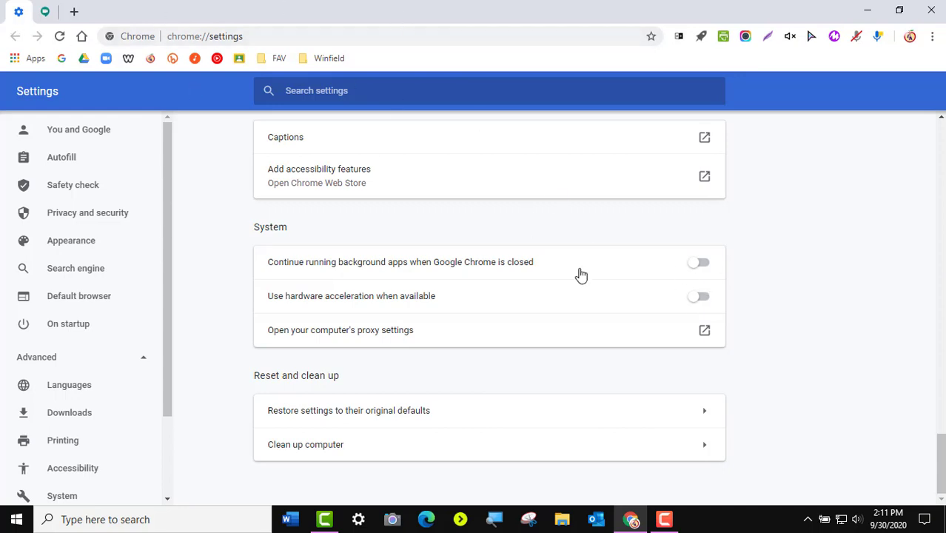
{"action": "left_click", "coordinate": [700, 298]}
{"action": "left_click", "coordinate": [635, 304]}
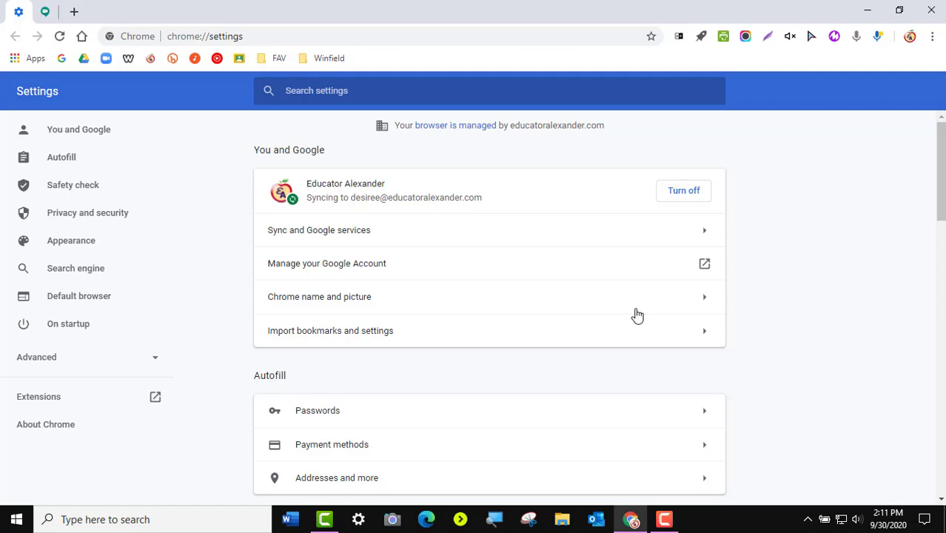
- Check the "Use hardware acceleration when available" option in Chrome's advanced System settings
{"action": "scroll", "coordinate": [631, 314], "scroll_direction": "down", "scroll_amount": 15}
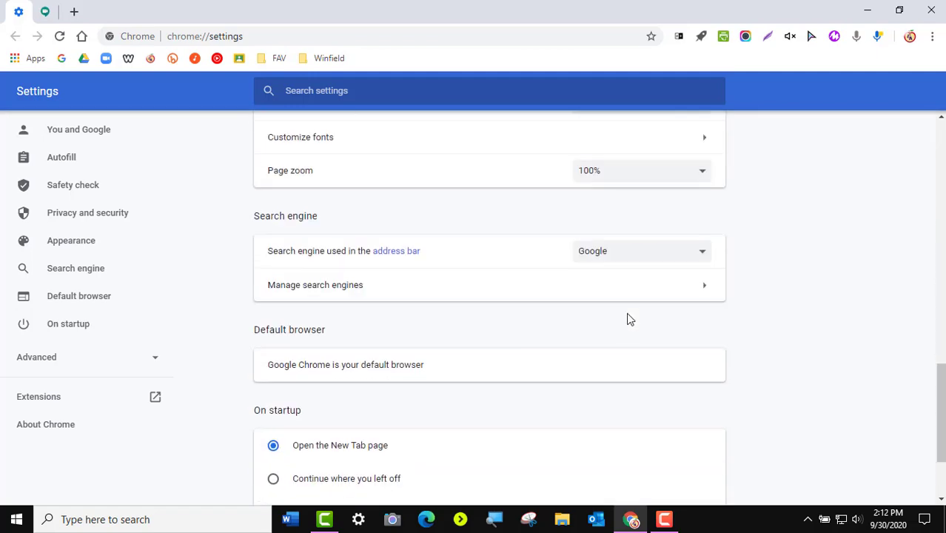
{"action": "left_click", "coordinate": [477, 448]}
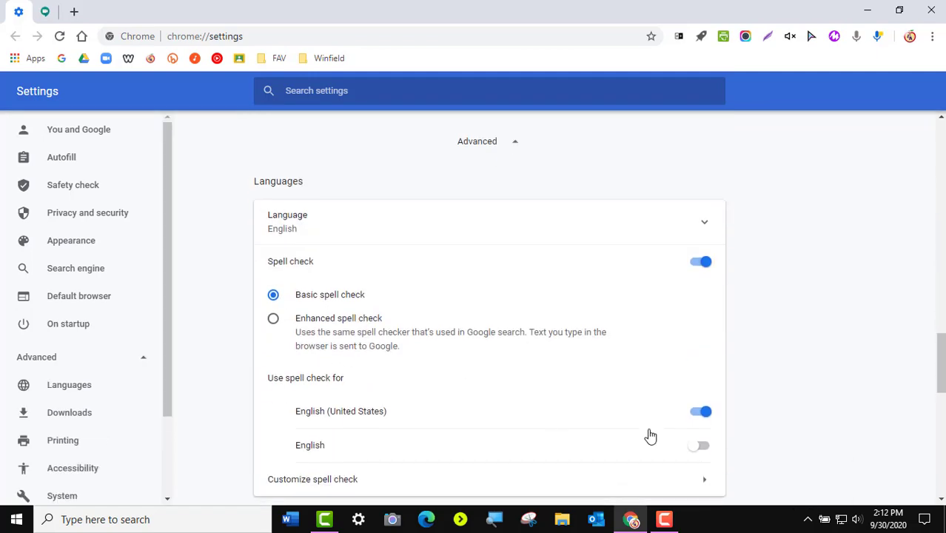
{"action": "scroll", "coordinate": [648, 435], "scroll_direction": "down", "scroll_amount": 3}
{"action": "scroll", "coordinate": [649, 436], "scroll_direction": "down", "scroll_amount": 6}
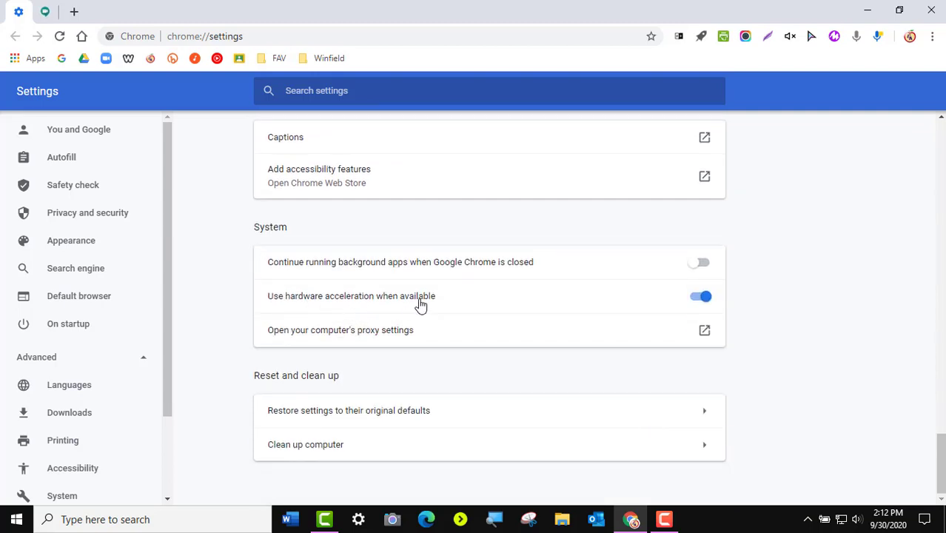
- Open the meeting listed for 7:15 PM in Google Meet and switch background blur off and on in the camera preview
{"action": "left_click", "coordinate": [46, 16]}
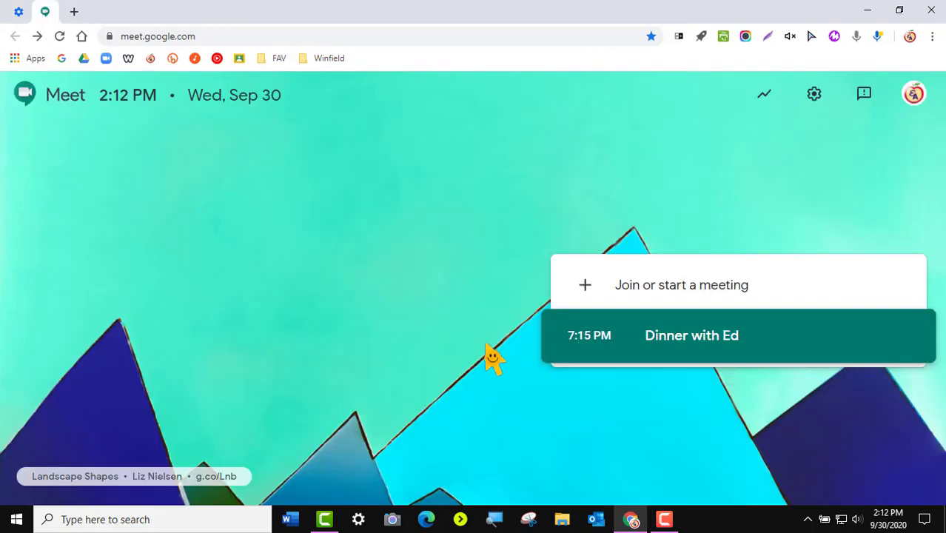
{"action": "left_click", "coordinate": [684, 352]}
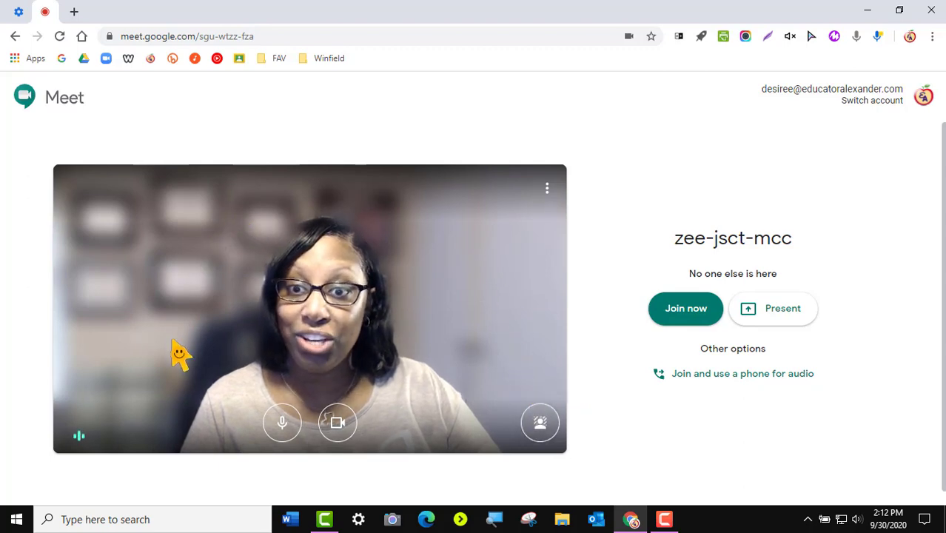
{"action": "left_click", "coordinate": [541, 424]}
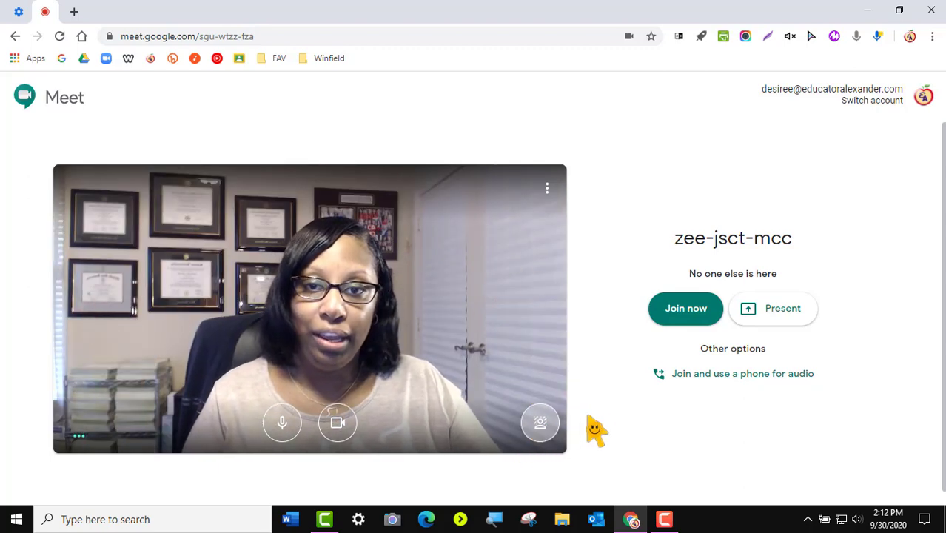
{"action": "left_click", "coordinate": [540, 430]}
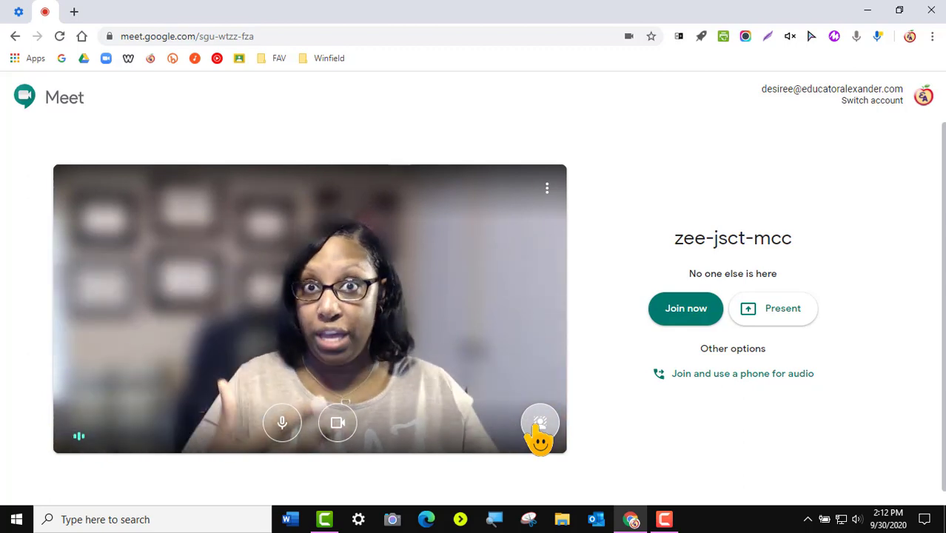
- Join the meeting, dismiss the invitation details, and switch background blur off and back on during the call
{"action": "left_click", "coordinate": [678, 318]}
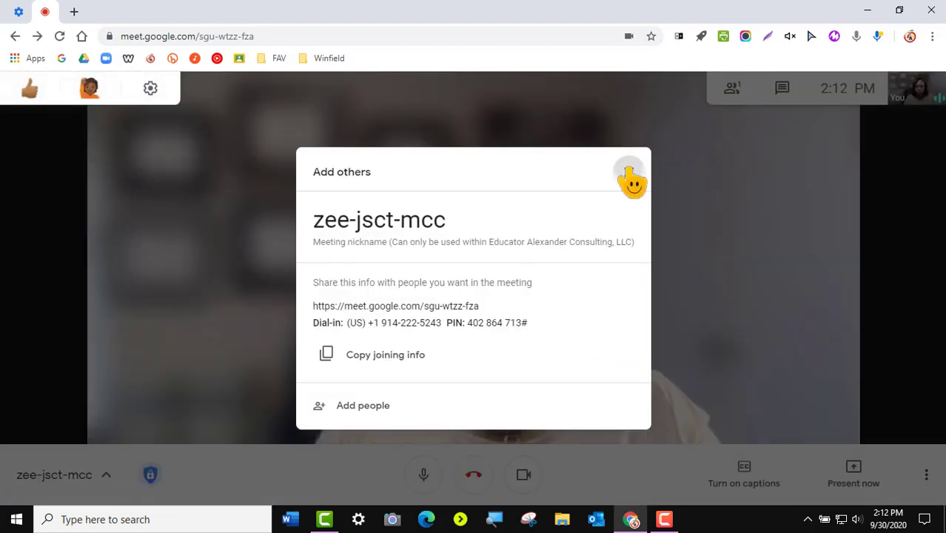
{"action": "left_click", "coordinate": [628, 173]}
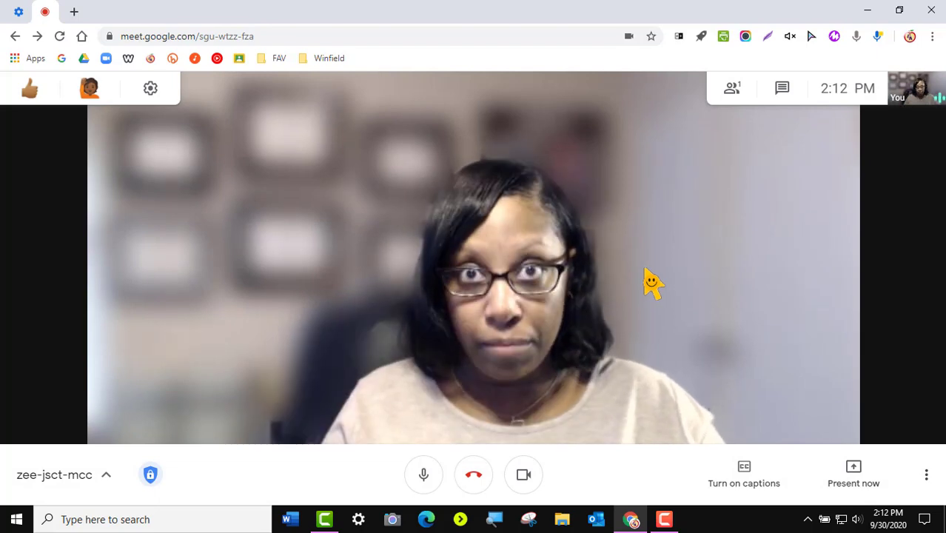
{"action": "left_click", "coordinate": [927, 477]}
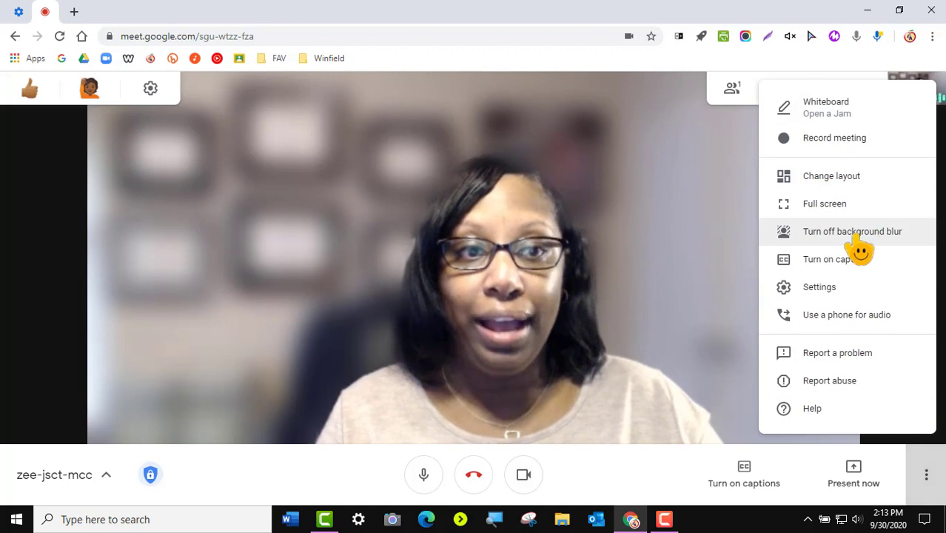
{"action": "left_click", "coordinate": [890, 243]}
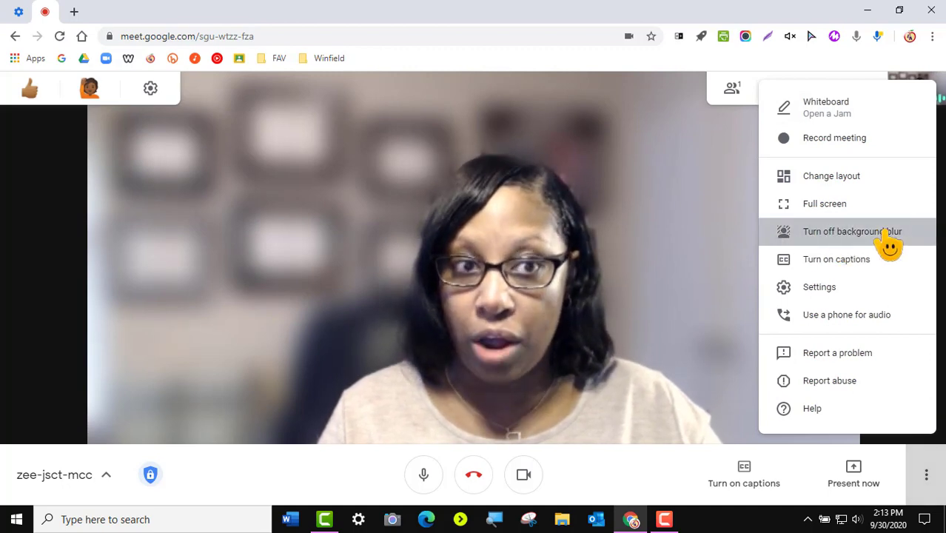
{"action": "left_click", "coordinate": [926, 475]}
{"action": "left_click", "coordinate": [870, 239]}
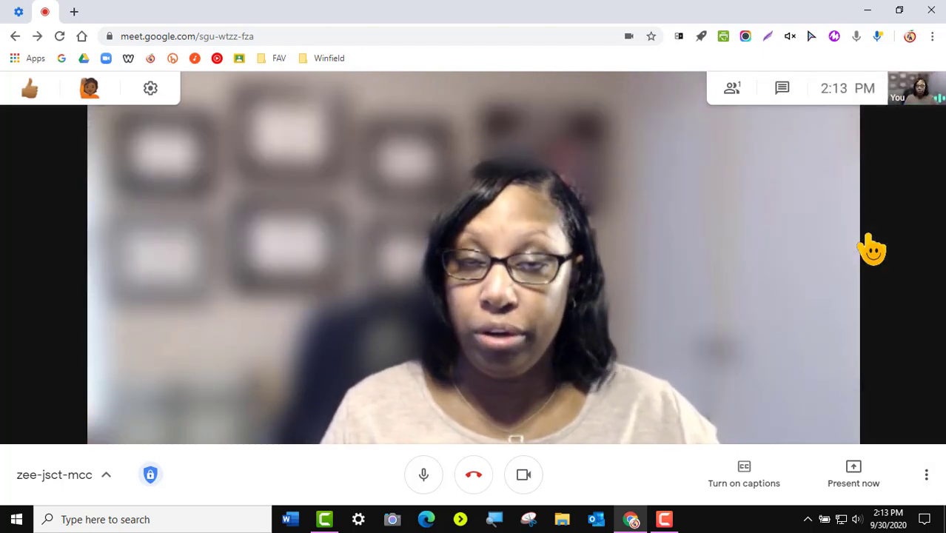
- Return to Chrome's System settings to review the hardware acceleration option
{"action": "left_click", "coordinate": [14, 12]}
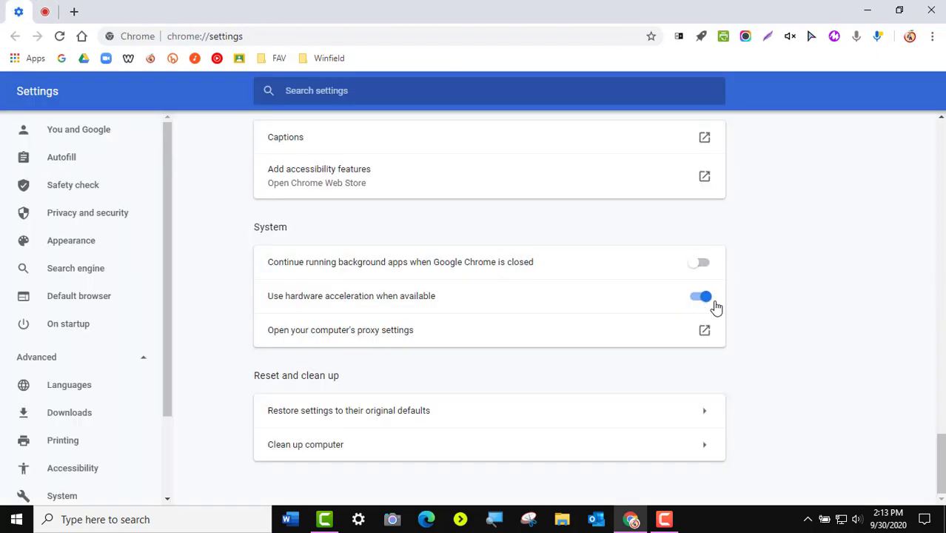